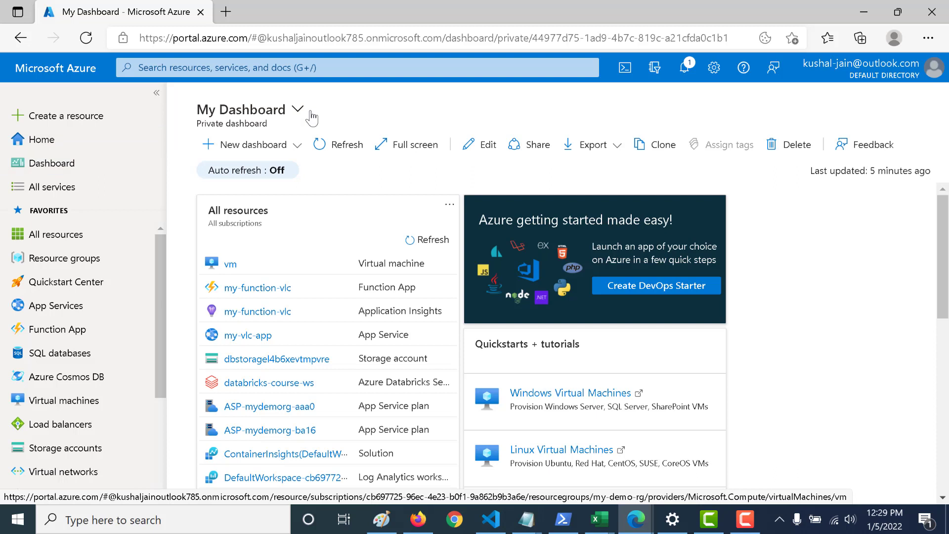
Step: Check the signed-in account's details, and open the Subscriptions page to view the subscription in the default directory
click(847, 75)
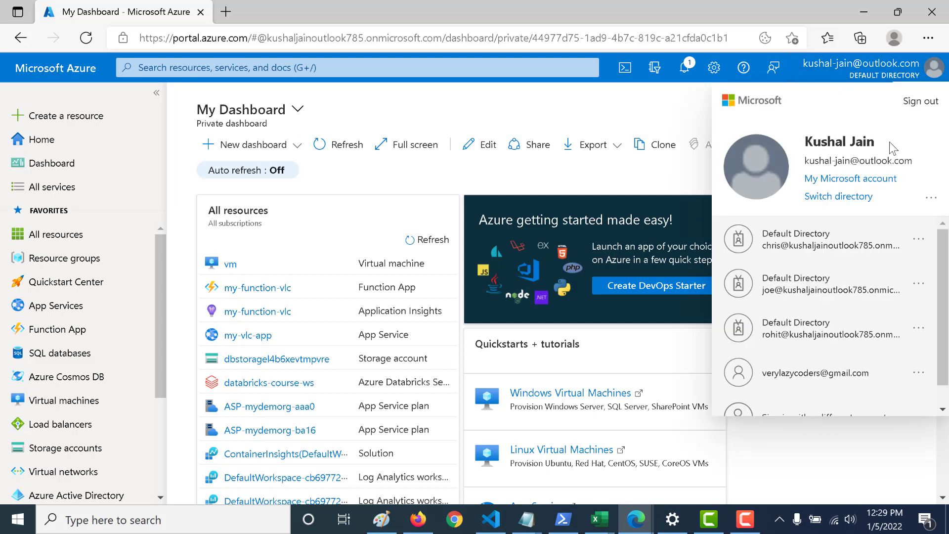
click(538, 117)
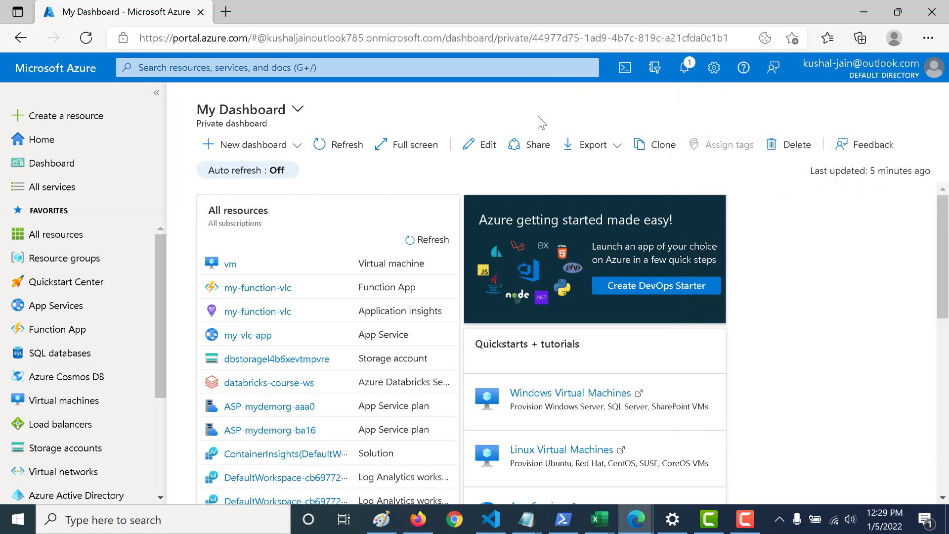
click(364, 65)
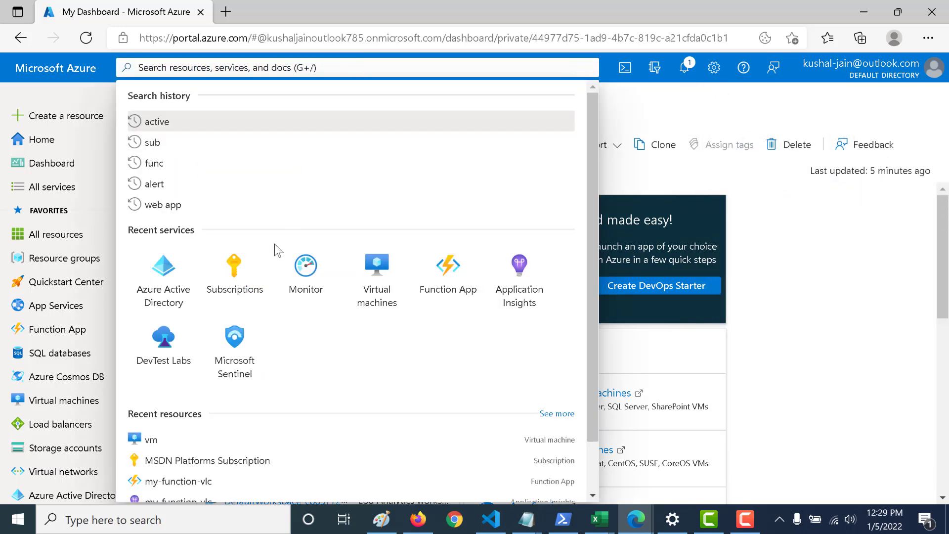
click(225, 264)
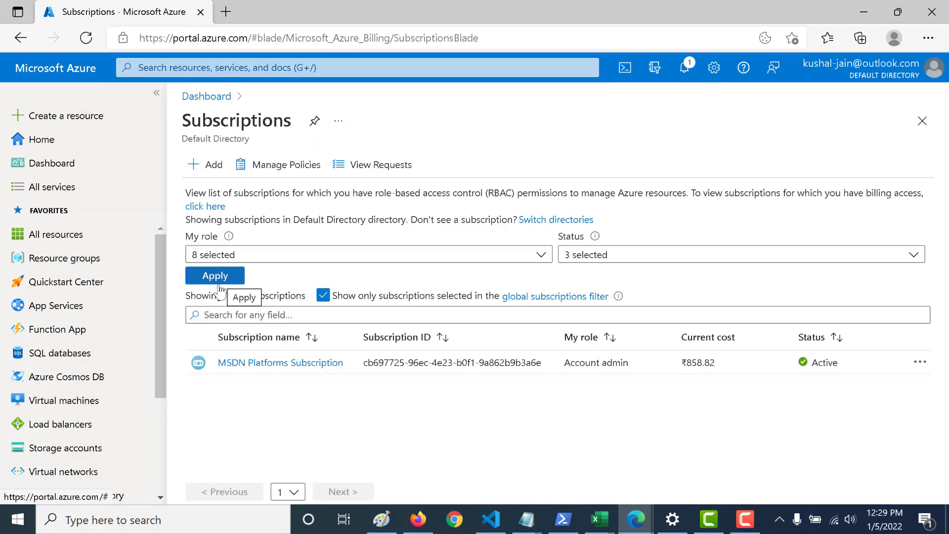
drag(213, 368, 330, 371)
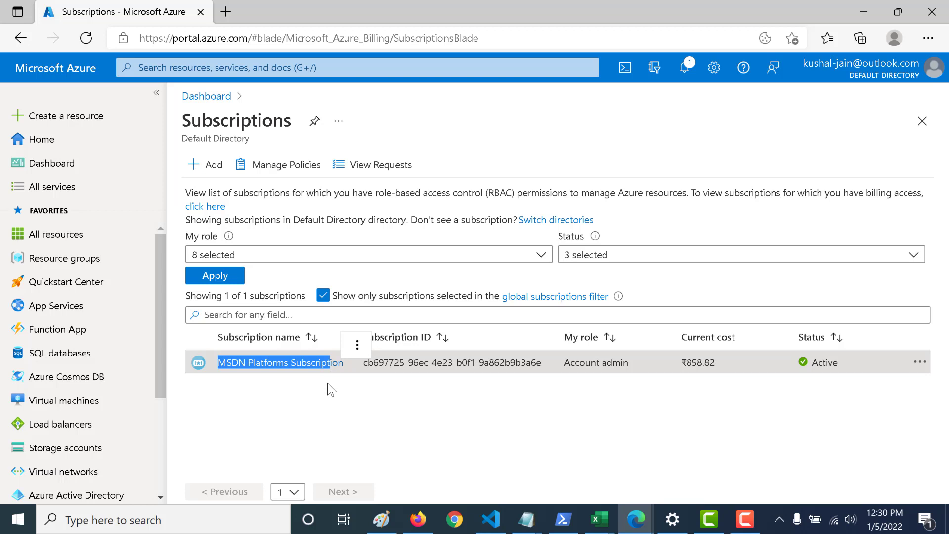
click(327, 384)
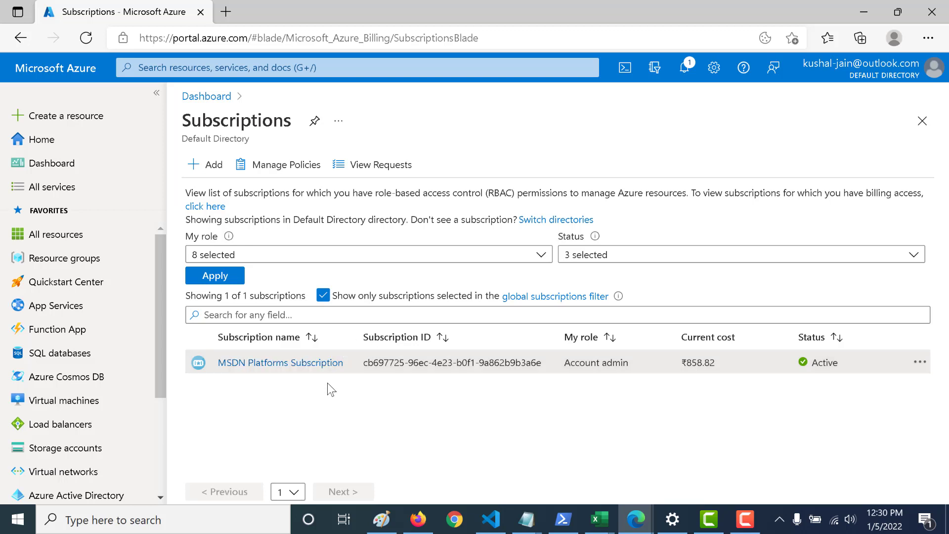
Step: Examine the Compute category in the list of all services, including the Virtual machines service
click(74, 193)
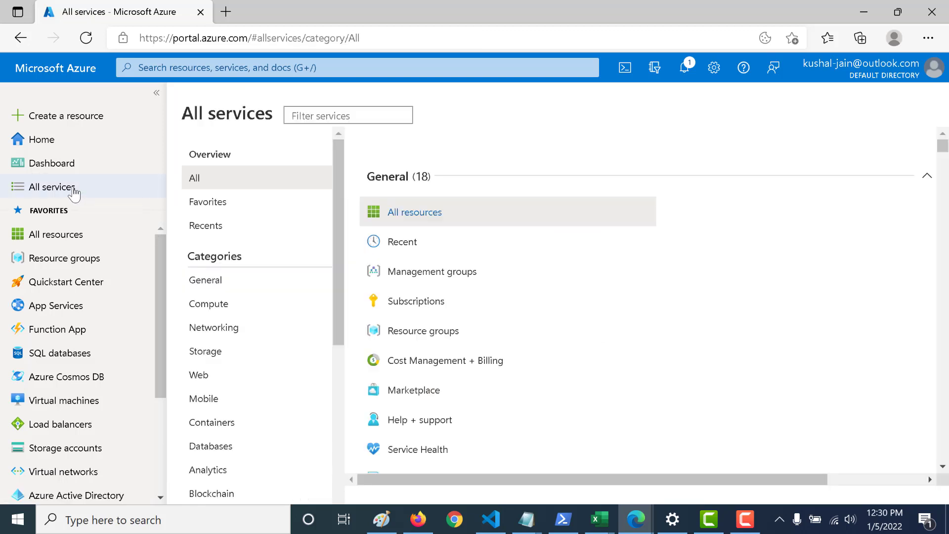
click(213, 308)
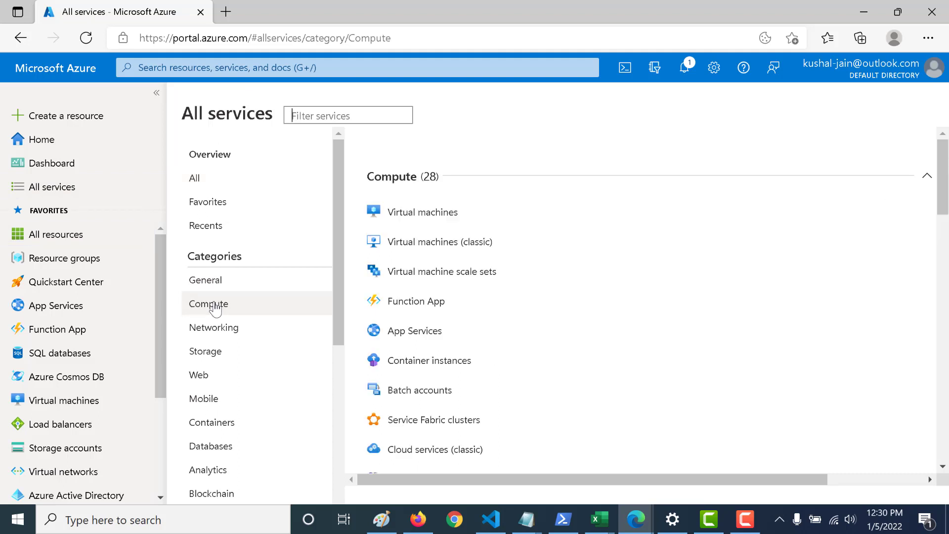
mouse_move(458, 224)
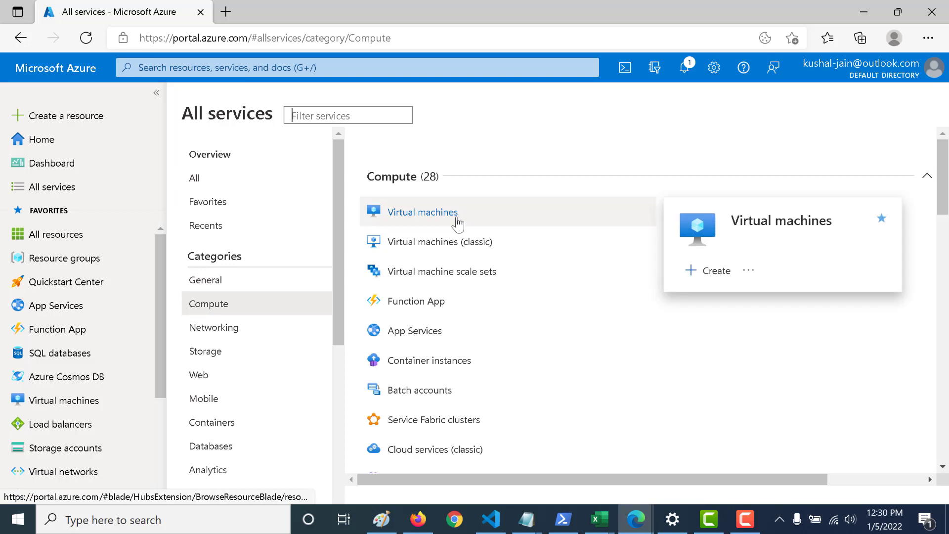
Step: Search for "virt", open the Virtual machines service and start creating a new virtual machine
click(348, 74)
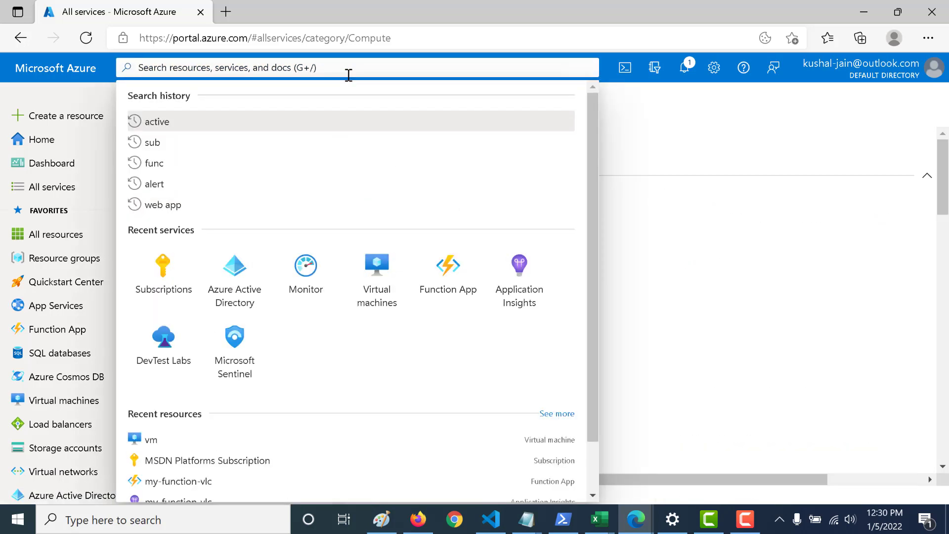
text(virt)
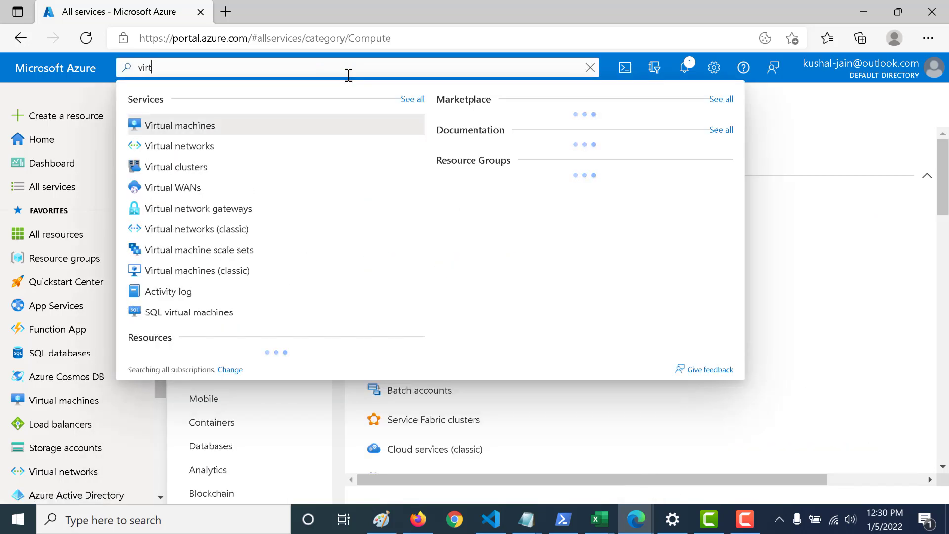
click(241, 130)
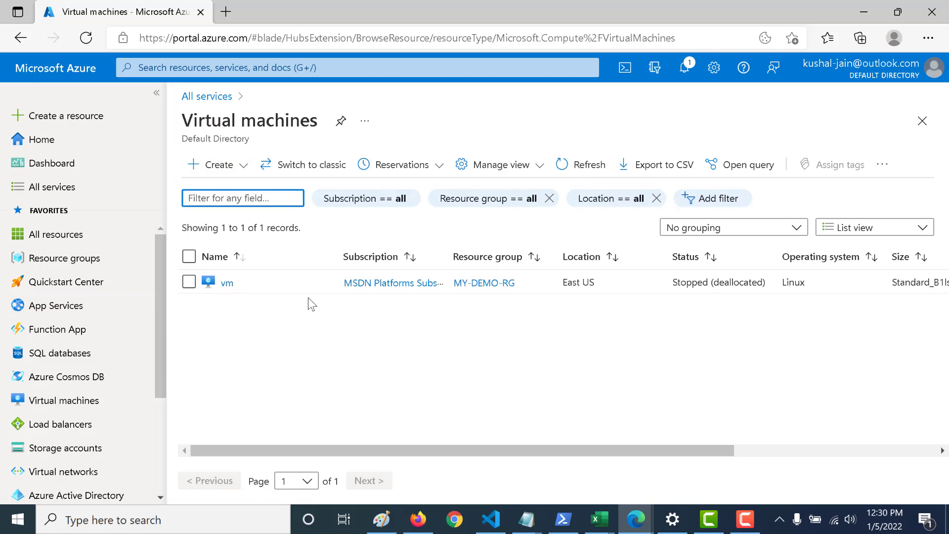
click(229, 166)
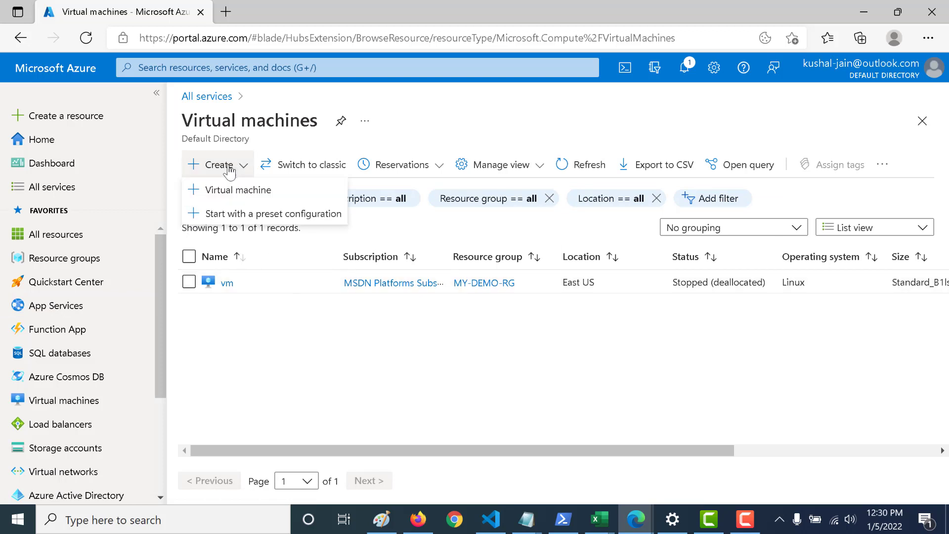
click(228, 191)
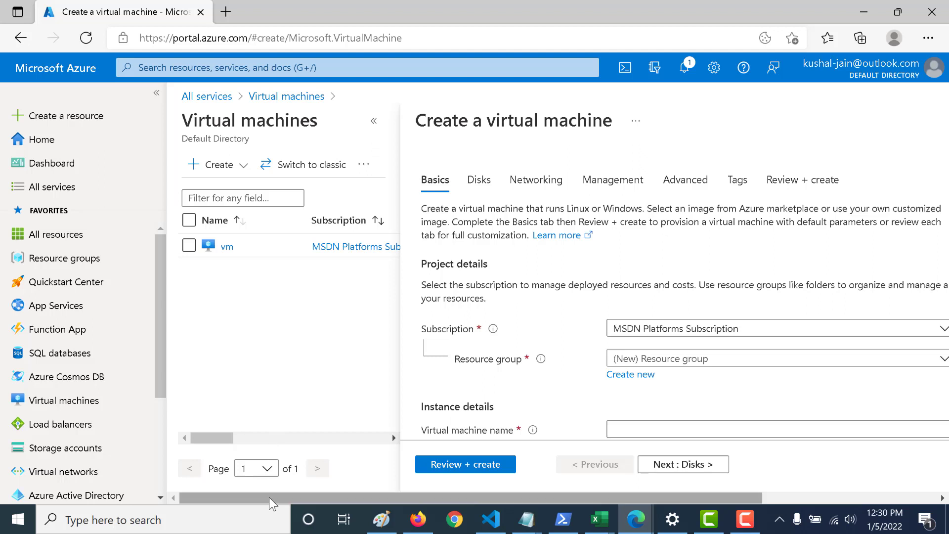
Step: Select MSDN Platforms Subscription for the new virtual machine and check the resource group choices
drag(271, 504, 411, 509)
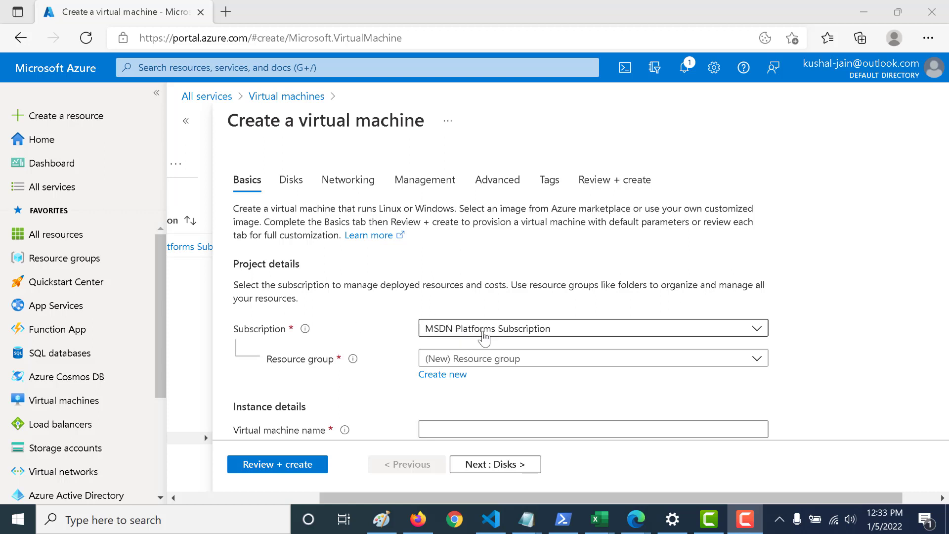
click(490, 336)
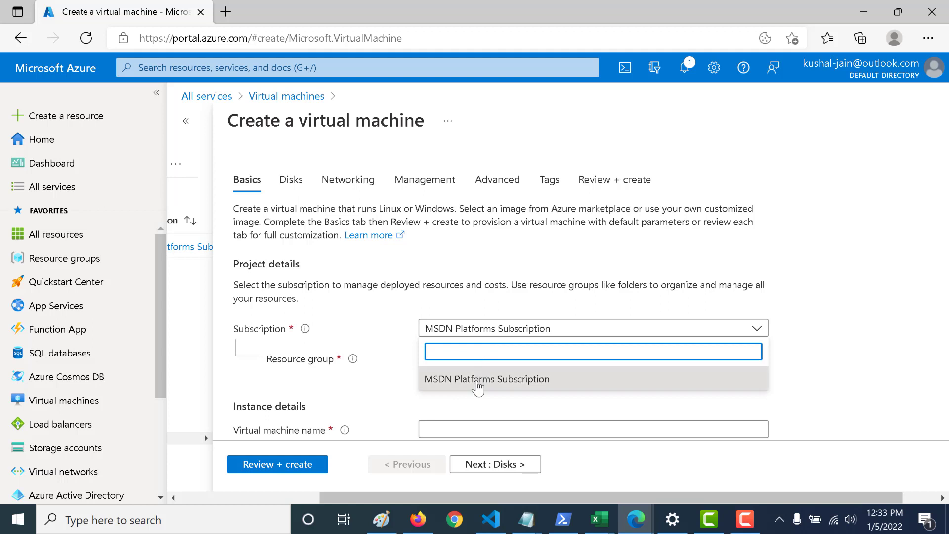
click(479, 383)
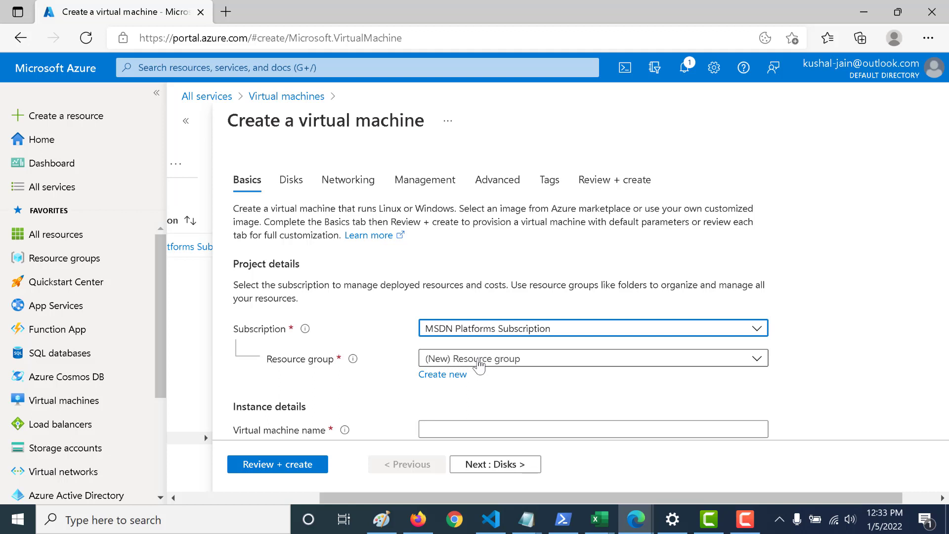
click(478, 365)
click(479, 365)
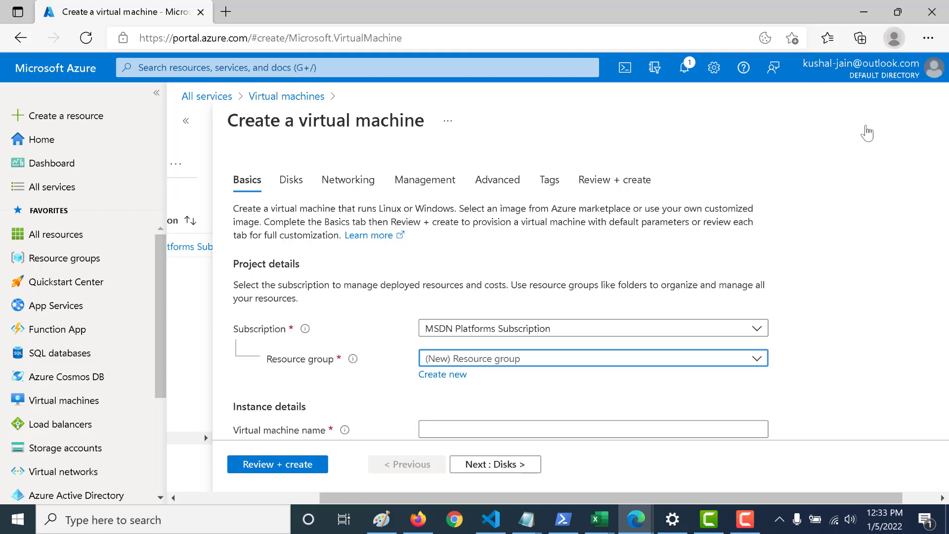
click(827, 280)
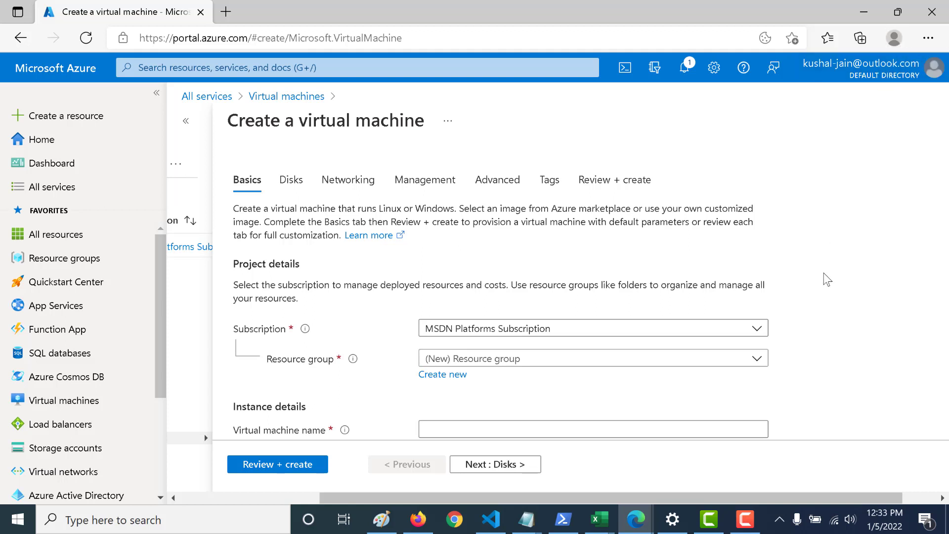
Step: Name the virtual machine my-first-vm
scroll(828, 280, down, 2)
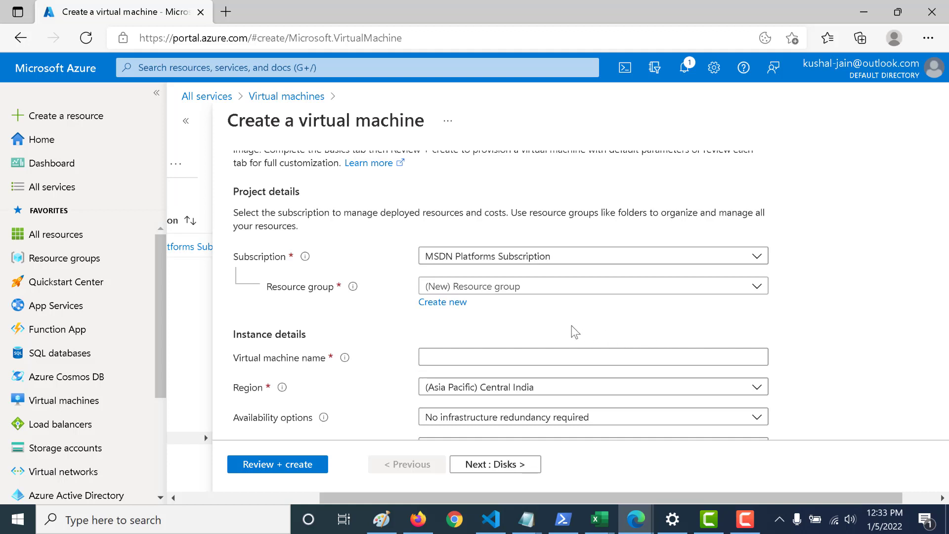
click(440, 357)
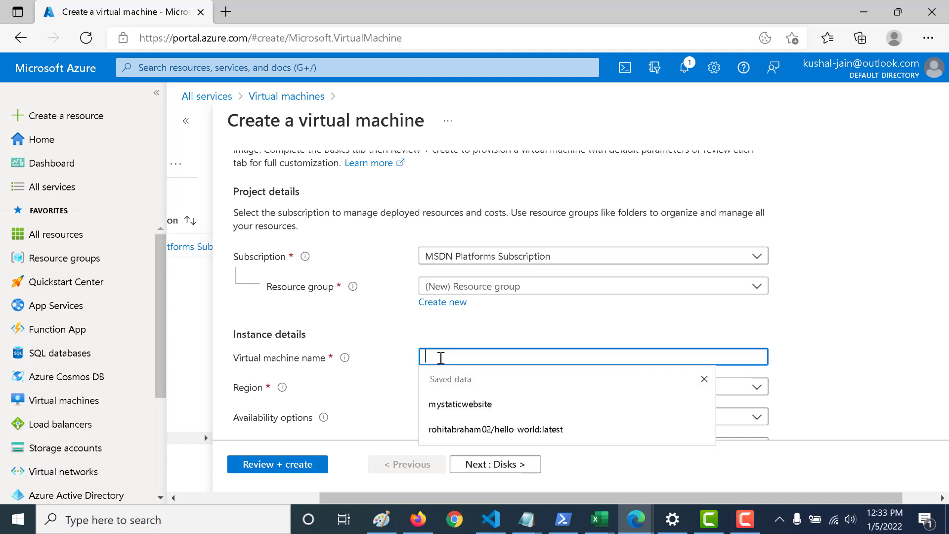
text(my-firs)
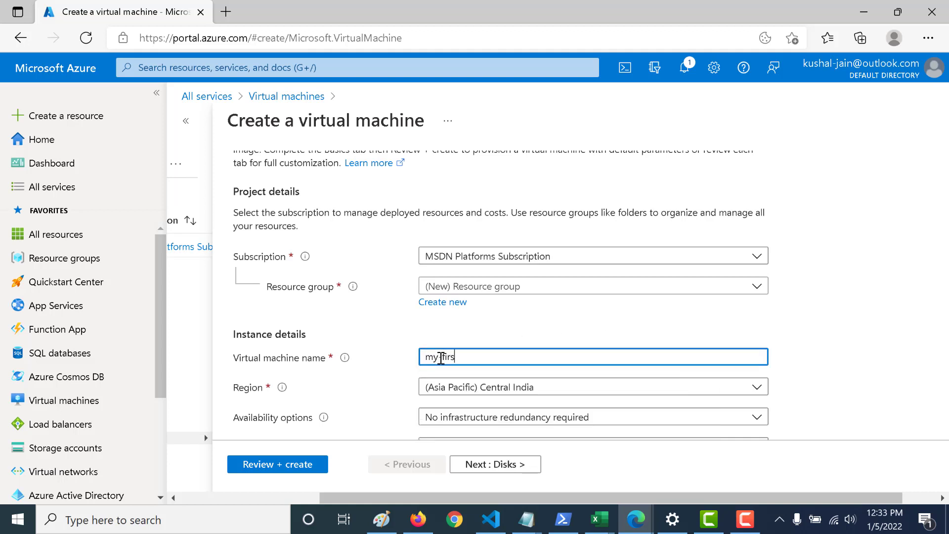
text(t-vm)
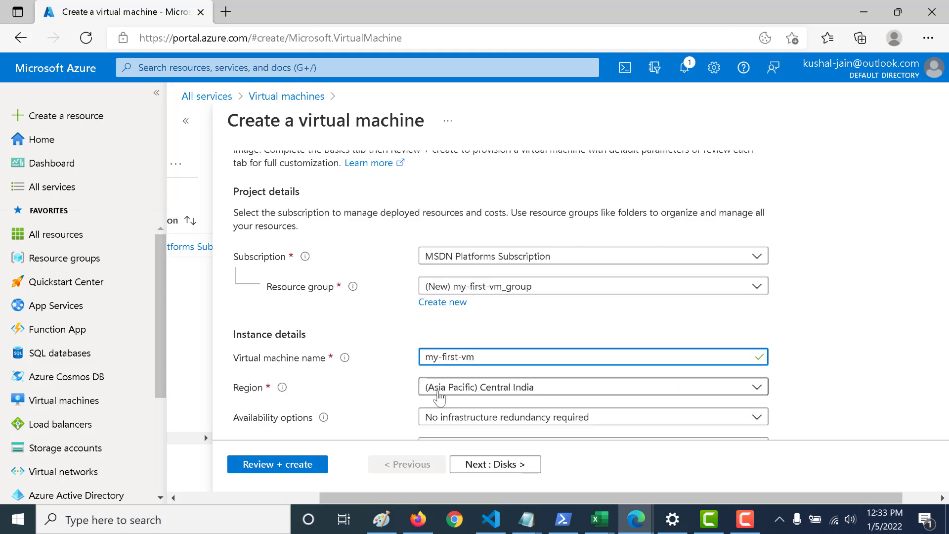
Step: Set the virtual machine's region to (US) East US and review the available availability options
click(439, 395)
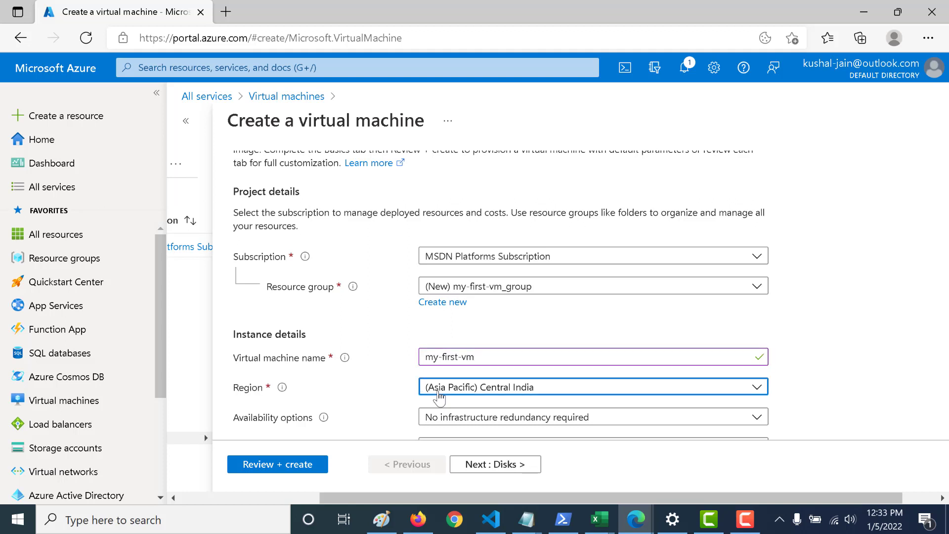
click(439, 395)
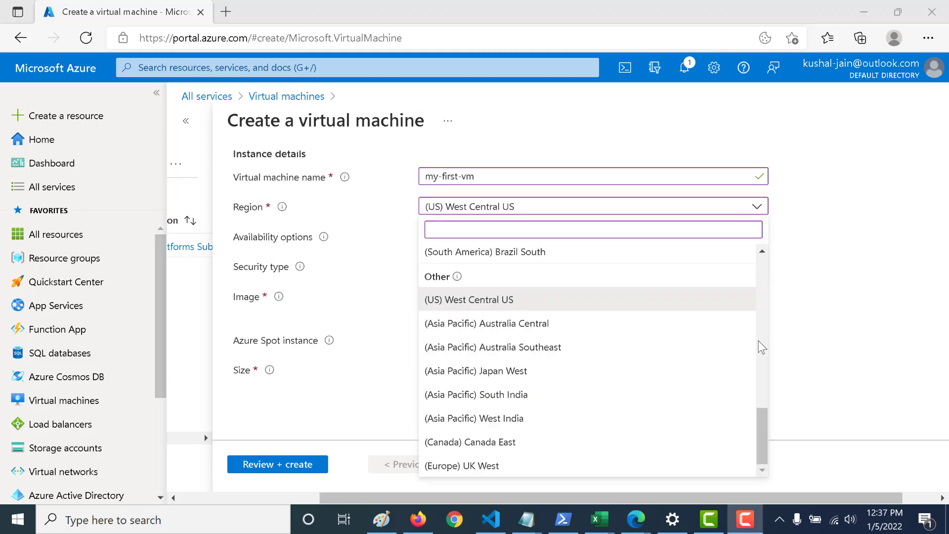
scroll(762, 347, up, 10)
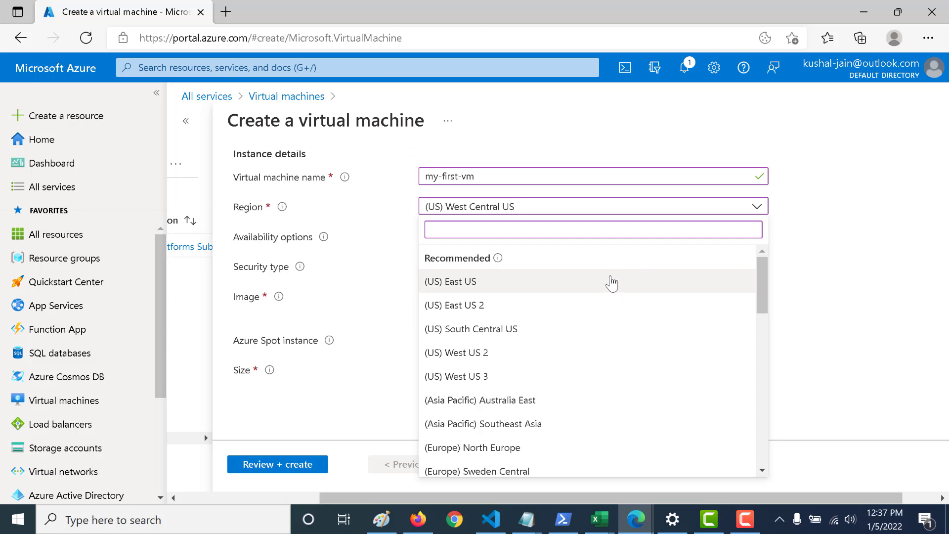
click(612, 283)
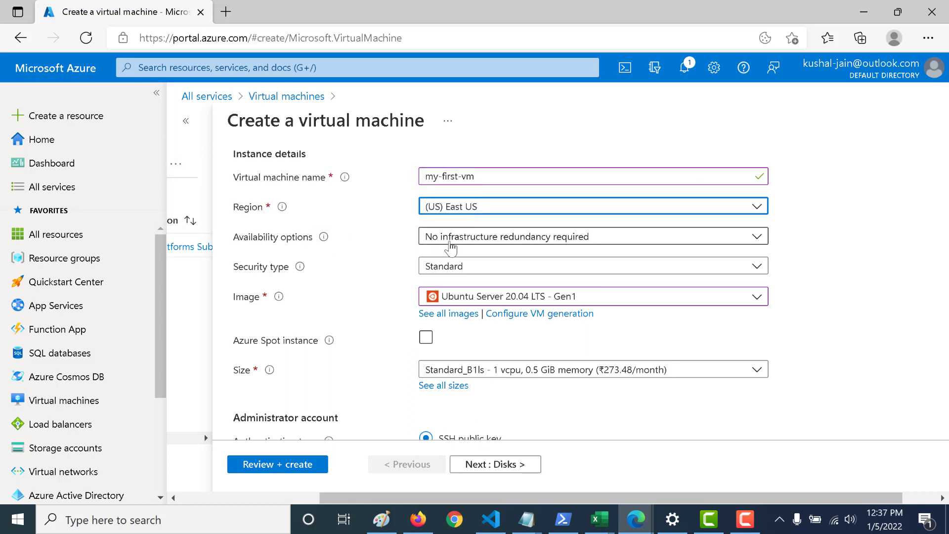
click(450, 242)
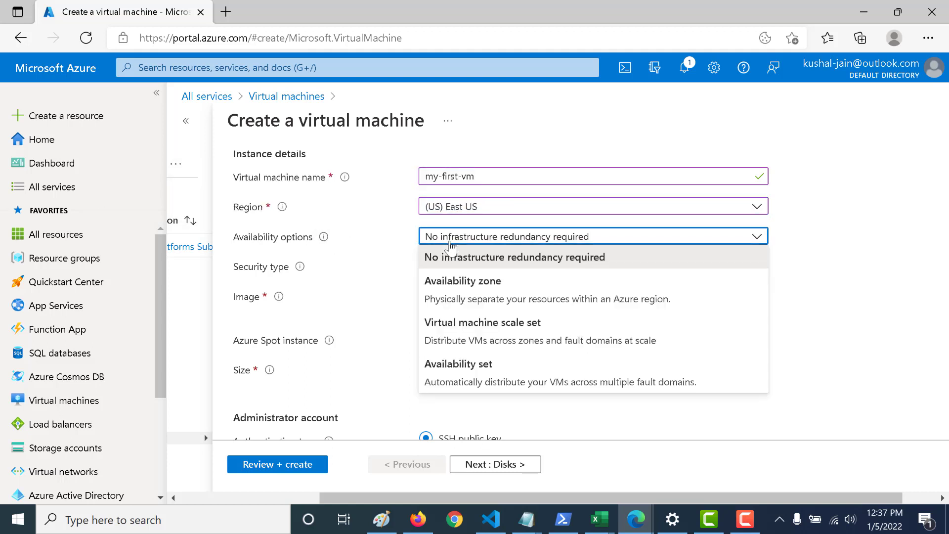
click(392, 324)
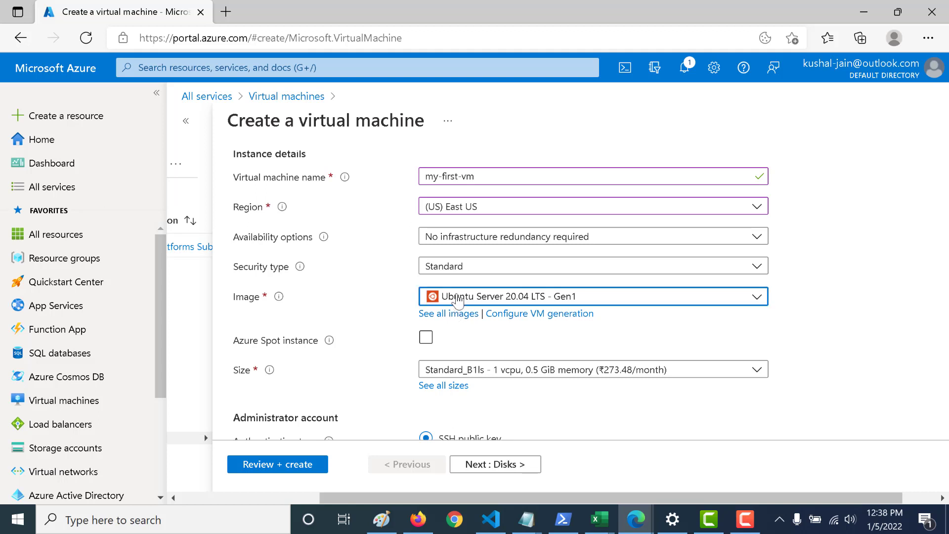
Step: Choose Ubuntu Server 20.04 LTS - Gen2 as the virtual machine's image from the marketplace images
click(457, 299)
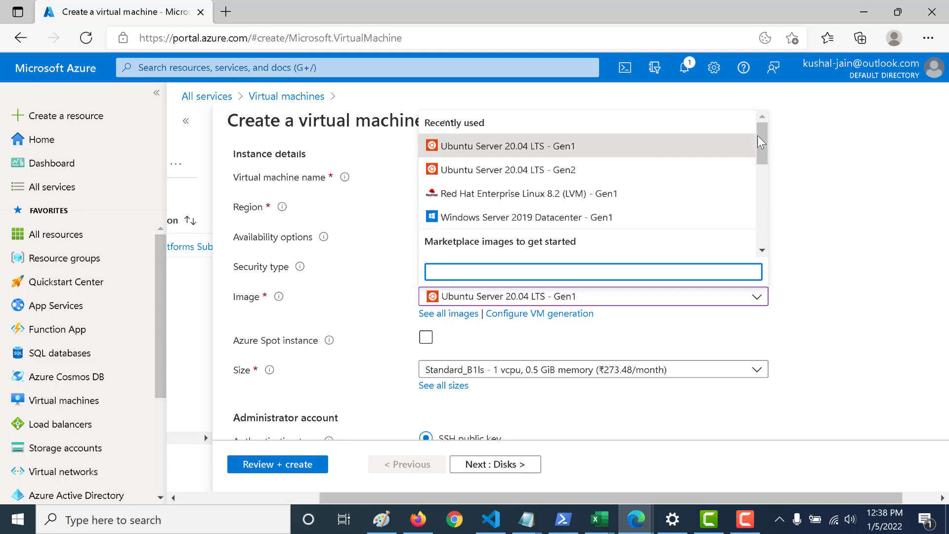
scroll(764, 176, down, 2)
drag(764, 177, 764, 150)
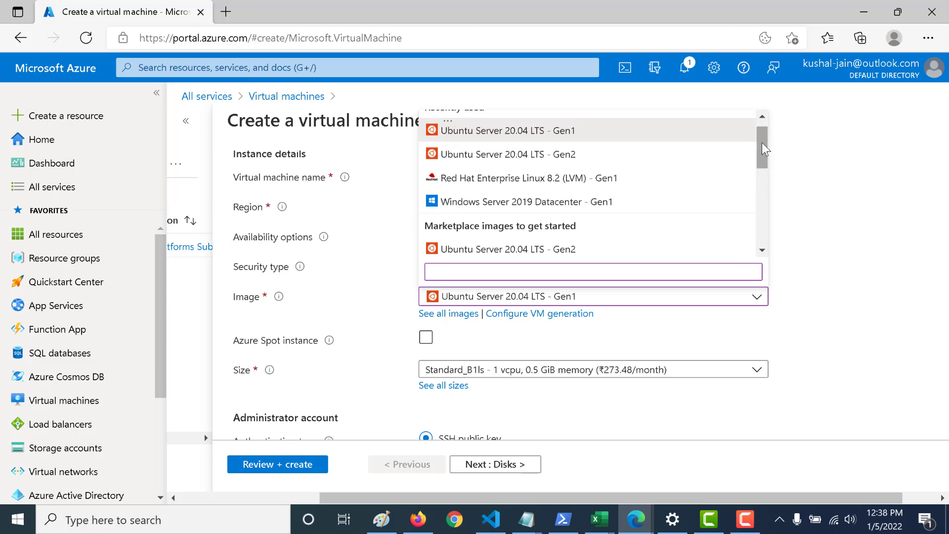
click(557, 249)
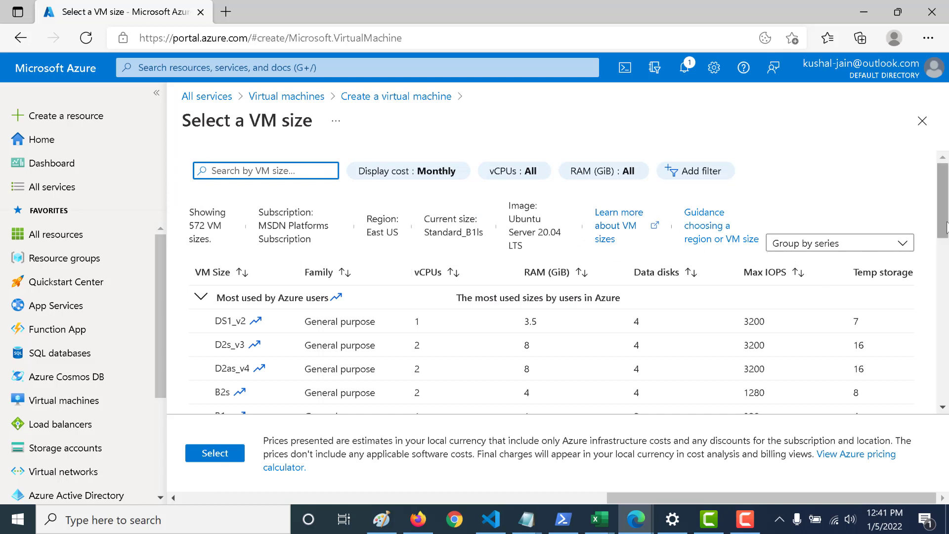
Step: Review the available VM sizes and select B1ls as the virtual machine's size
drag(947, 224, 946, 295)
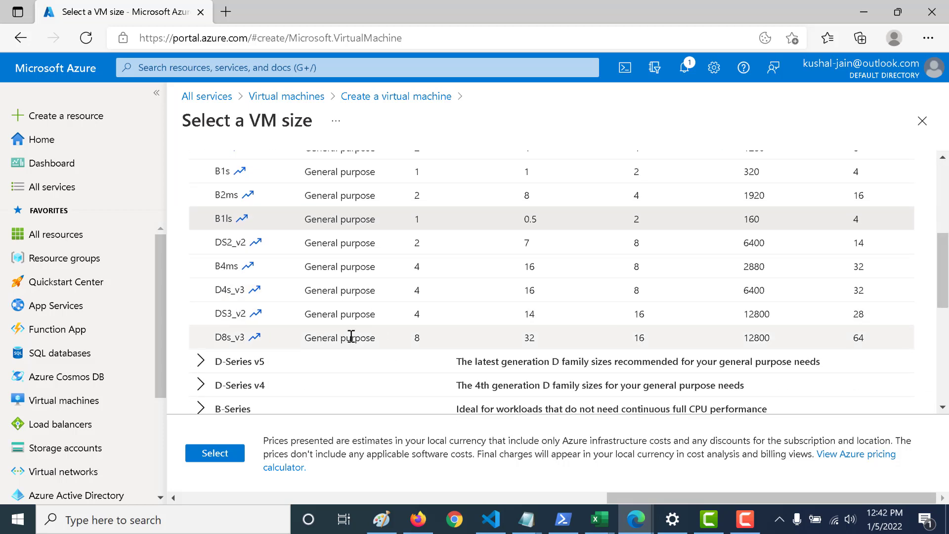
scroll(435, 284, down, 4)
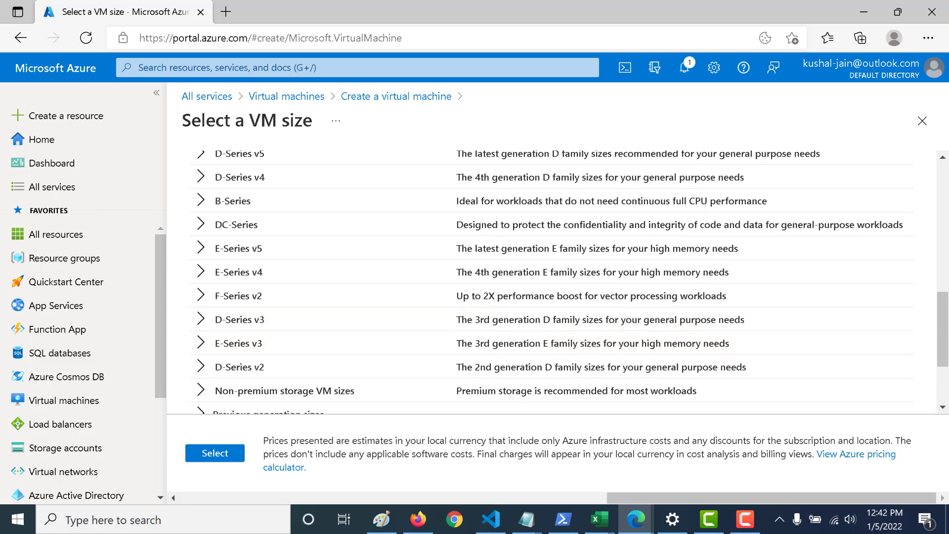
drag(947, 329, 945, 241)
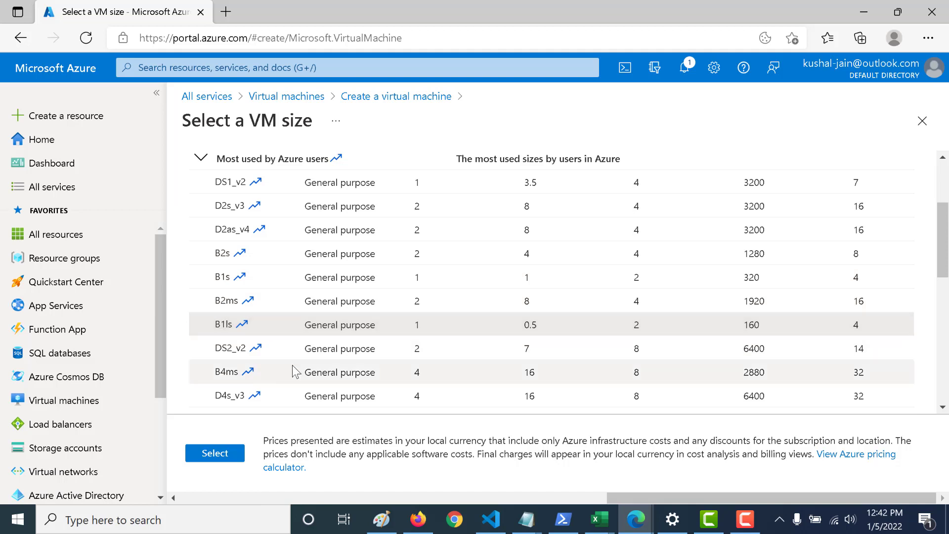
click(214, 451)
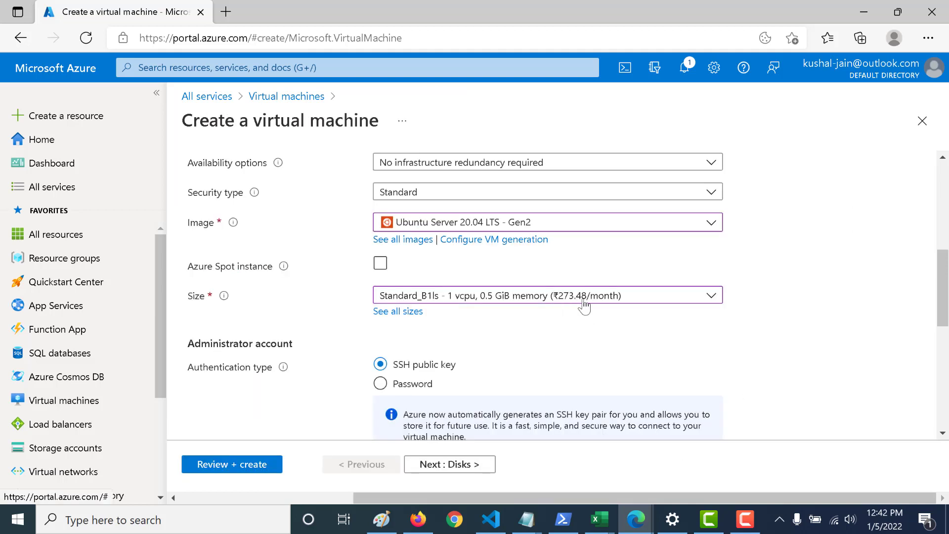
Step: Switch the administrator account's authentication type to Password and set its username to myuser
drag(940, 292, 942, 335)
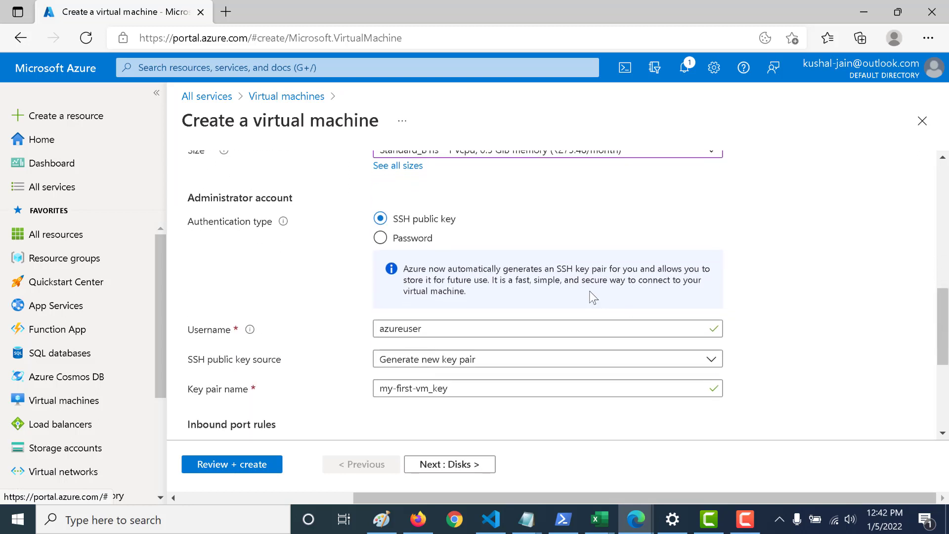
click(380, 238)
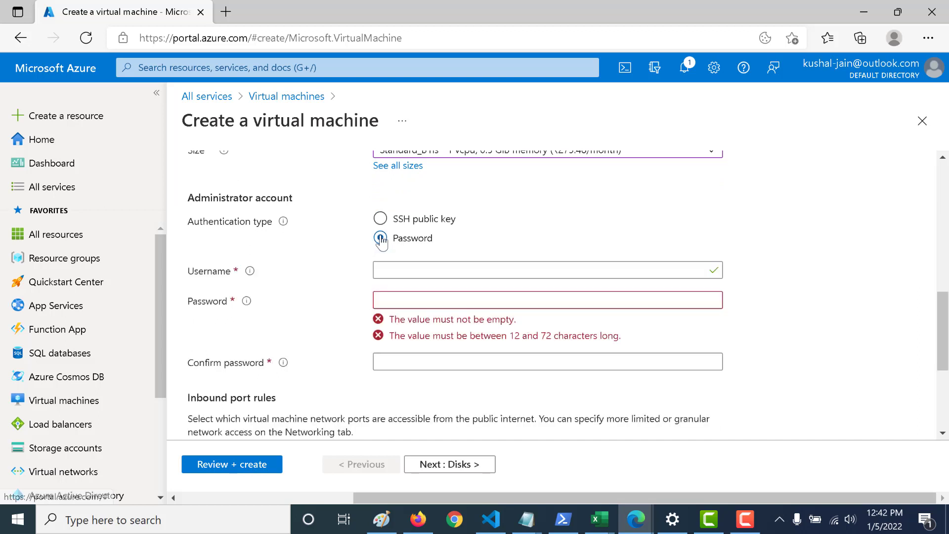
click(390, 270)
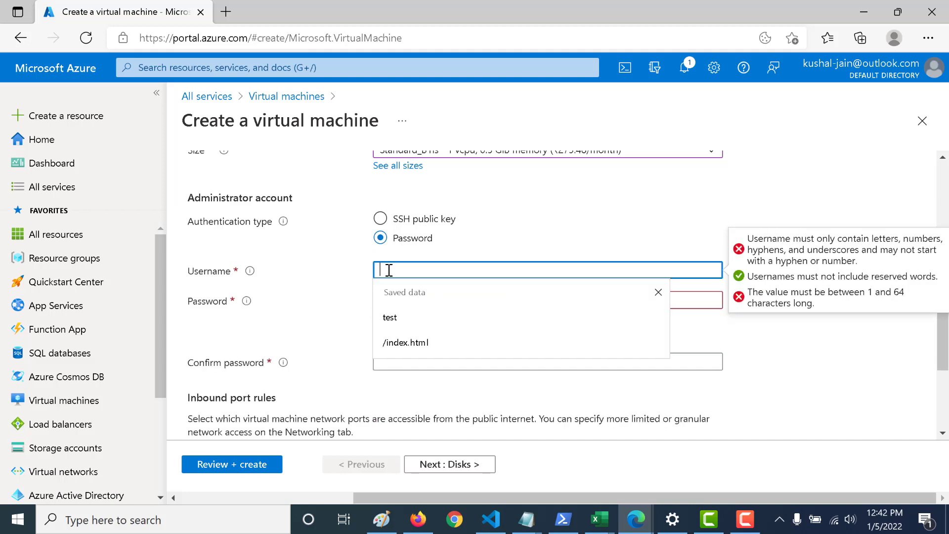
click(295, 298)
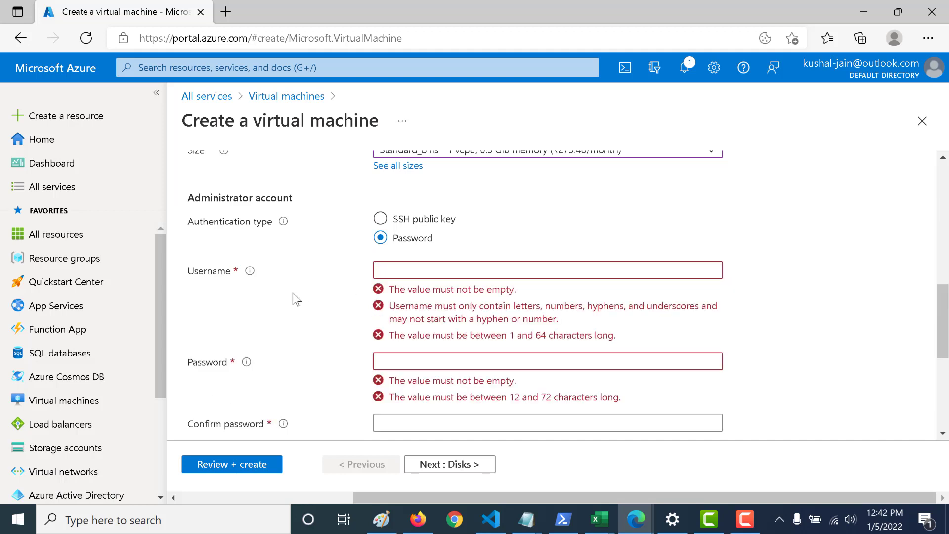
click(395, 267)
text(my)
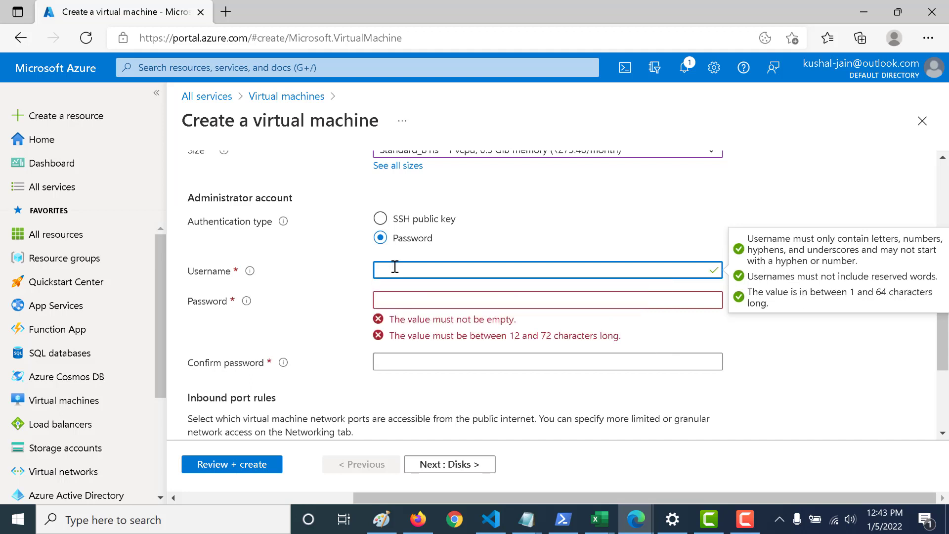
text(myuser)
Step: Enter the administrator account's password and repeat it in the confirmation field
click(406, 297)
text(****)
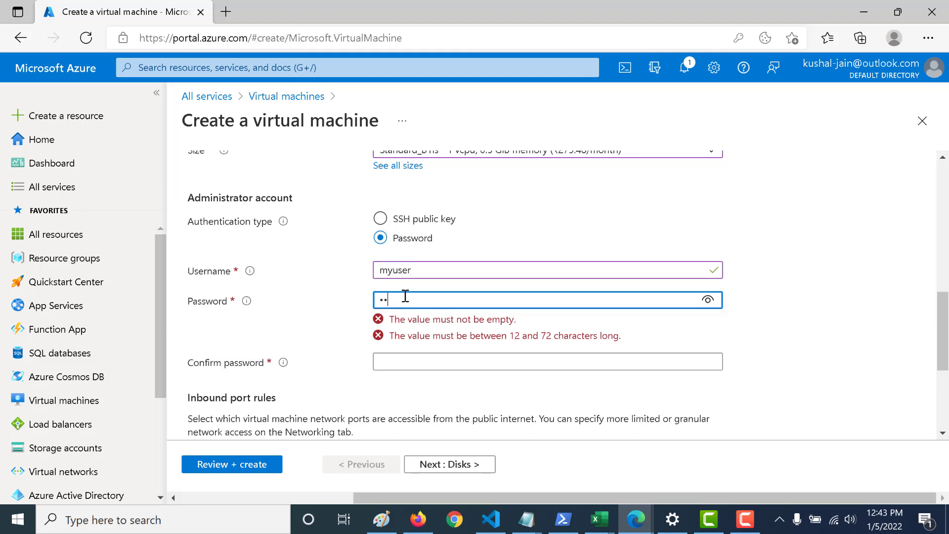
text(********)
click(402, 331)
text(****)
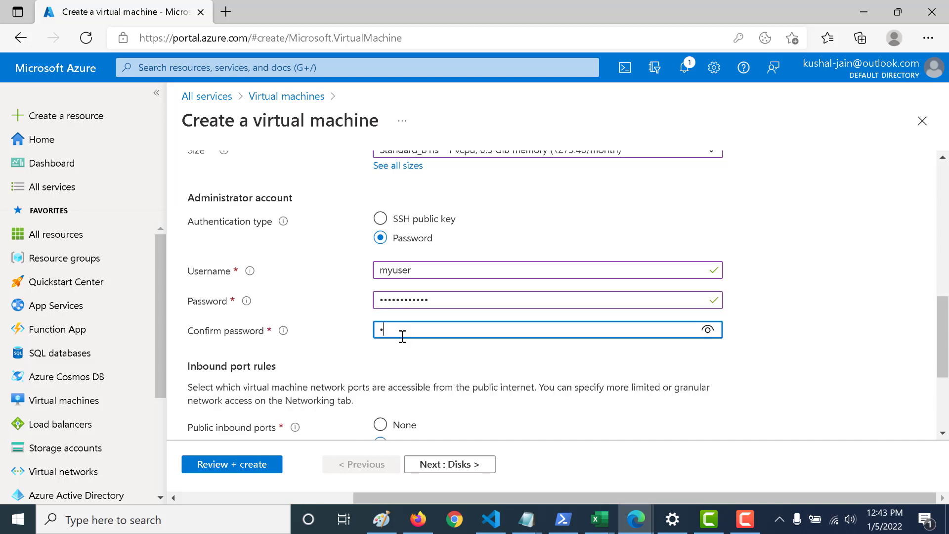
text(********)
Step: Check the inbound port rules and basic settings, and submit the configuration to create the virtual machine
scroll(941, 324, down, 3)
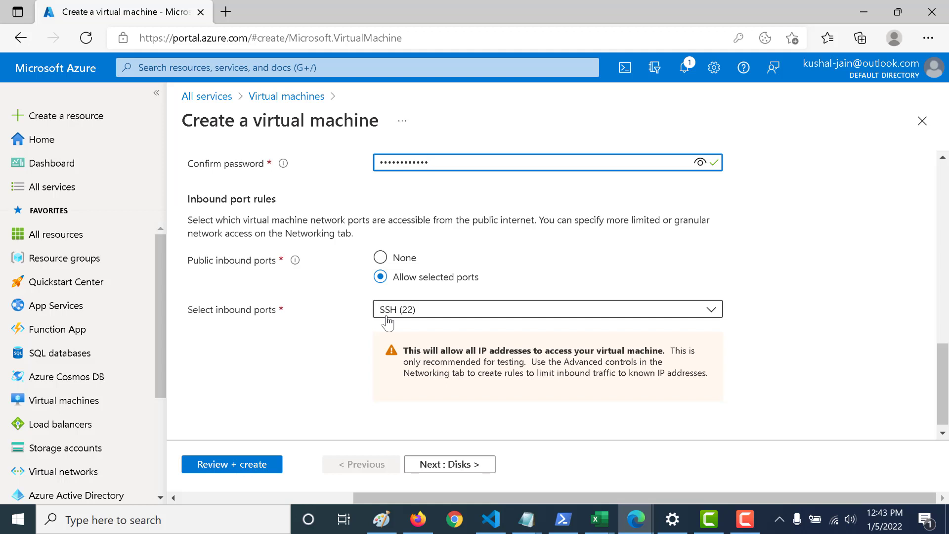
drag(941, 373, 940, 400)
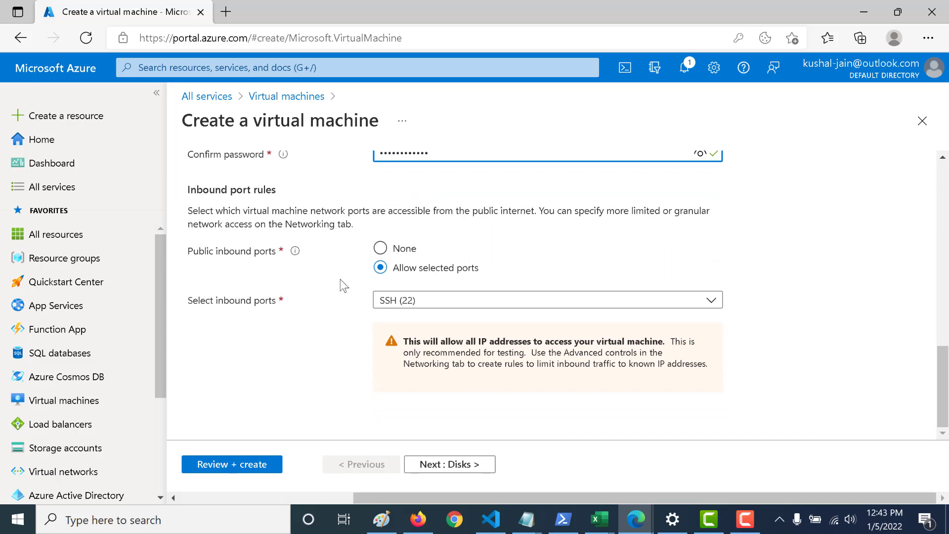
drag(942, 395, 943, 286)
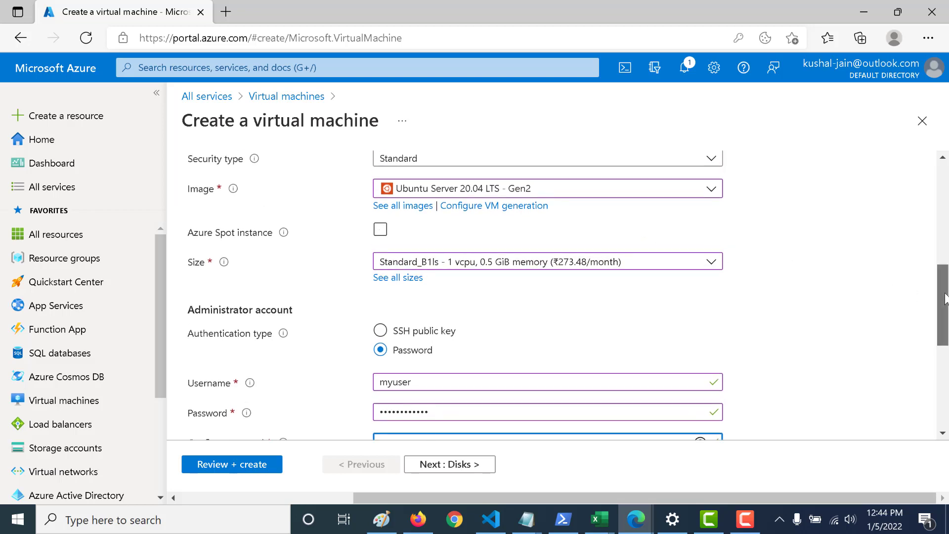
scroll(945, 297, down, 5)
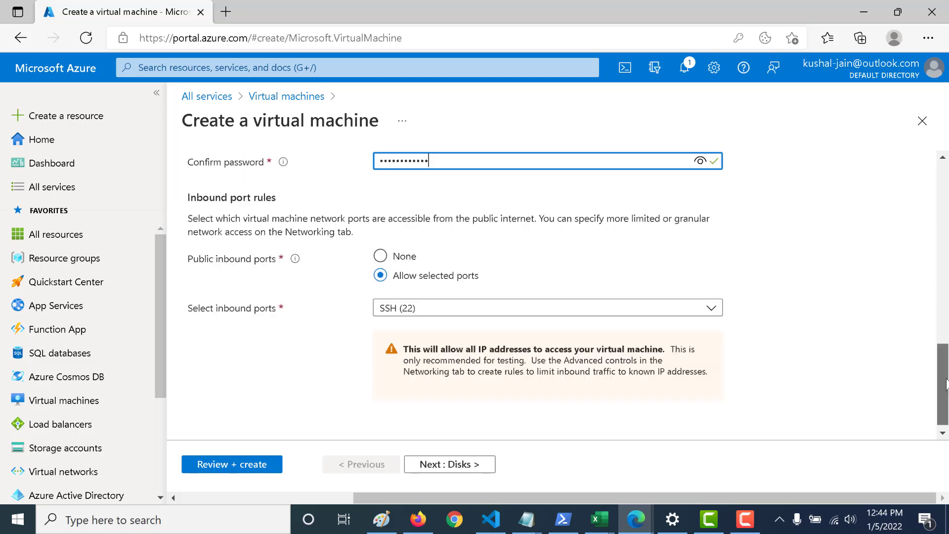
click(230, 455)
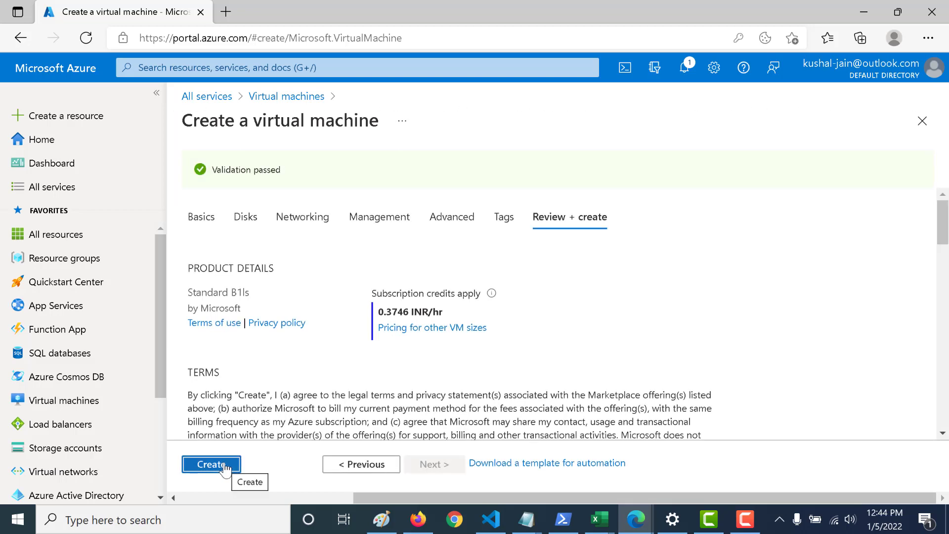
click(211, 464)
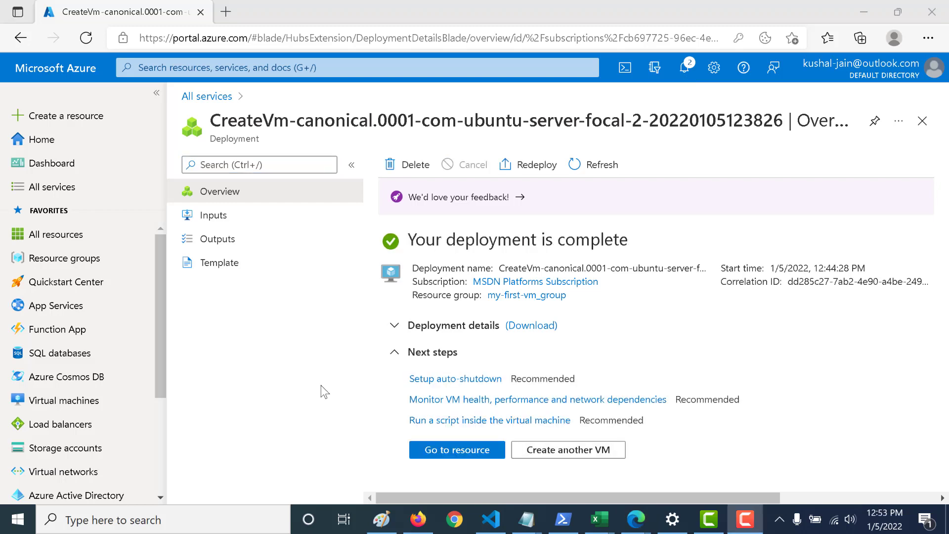
Step: Open the deployed my-first-vm resource and copy its public IP address
click(445, 451)
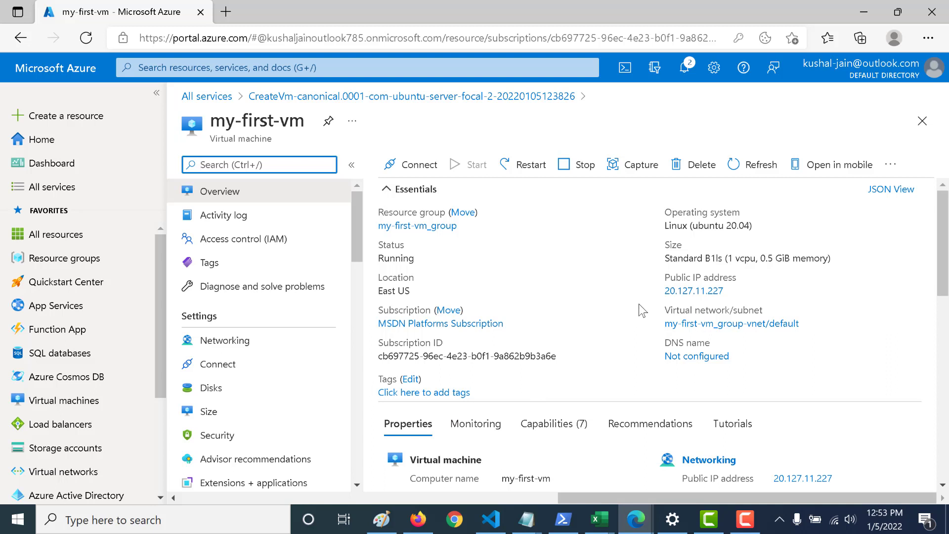
click(733, 293)
click(733, 291)
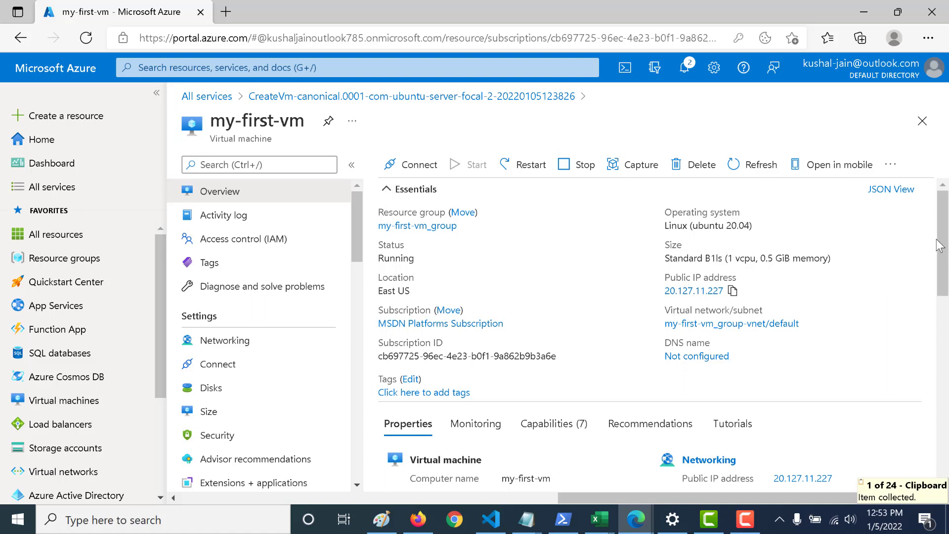
Step: Launch PuTTY and connect over SSH to the copied IP address 20.127.11.227, trusting the server's host key
click(240, 529)
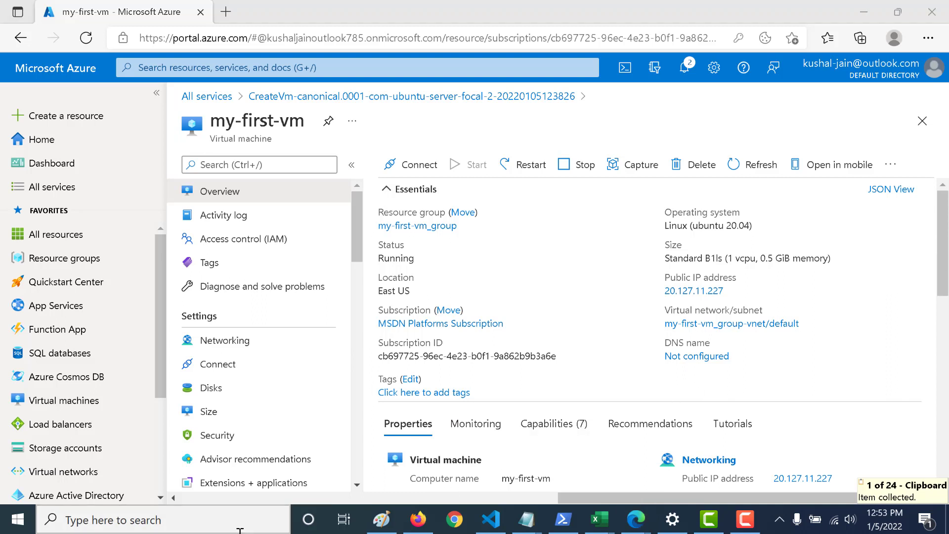
text(putty)
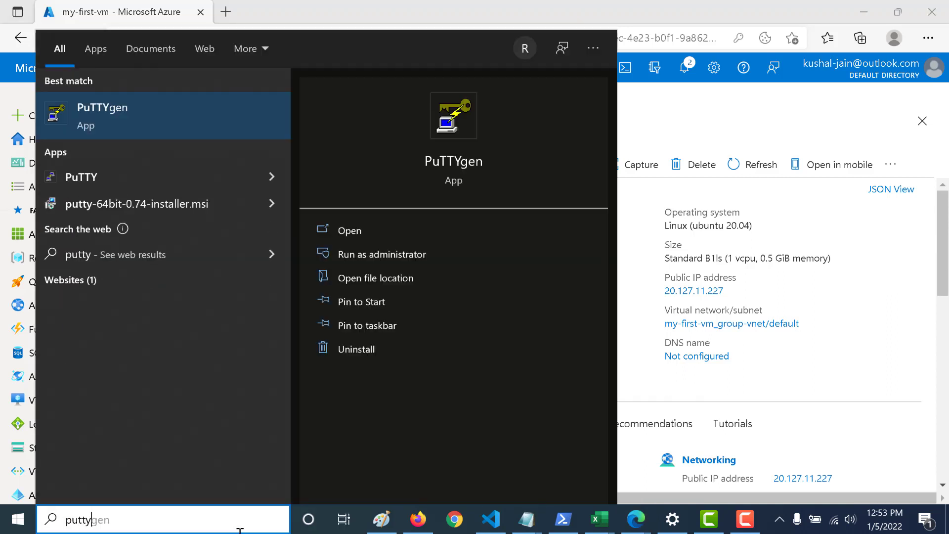
click(164, 186)
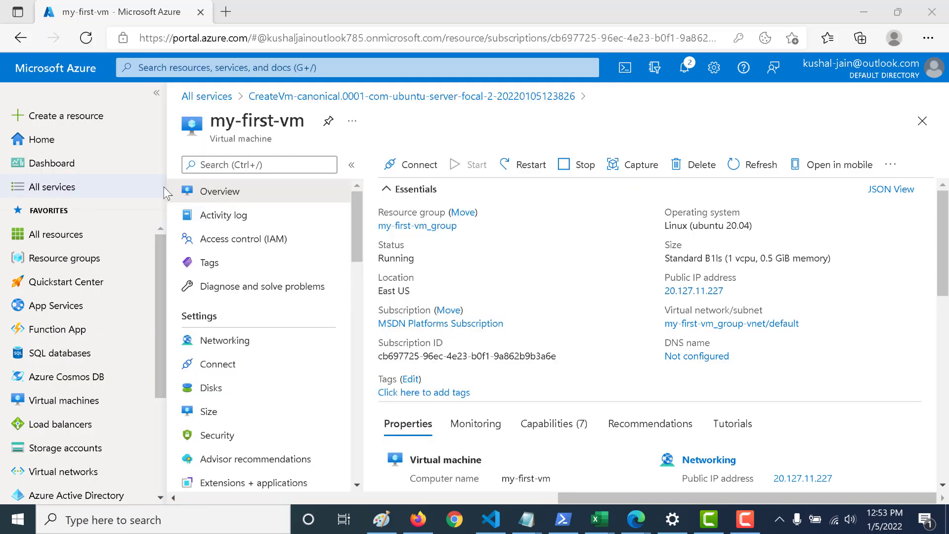
key(ctrl+v)
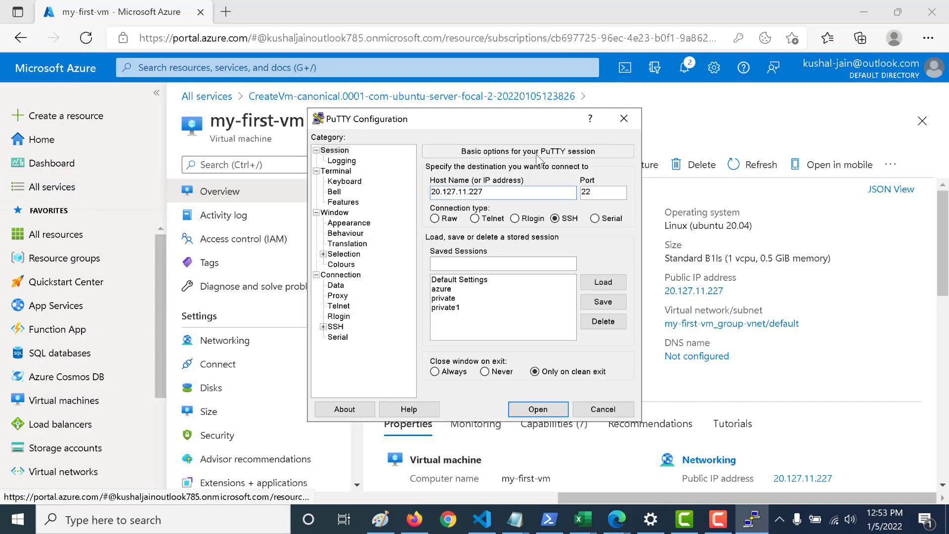
drag(433, 196, 485, 195)
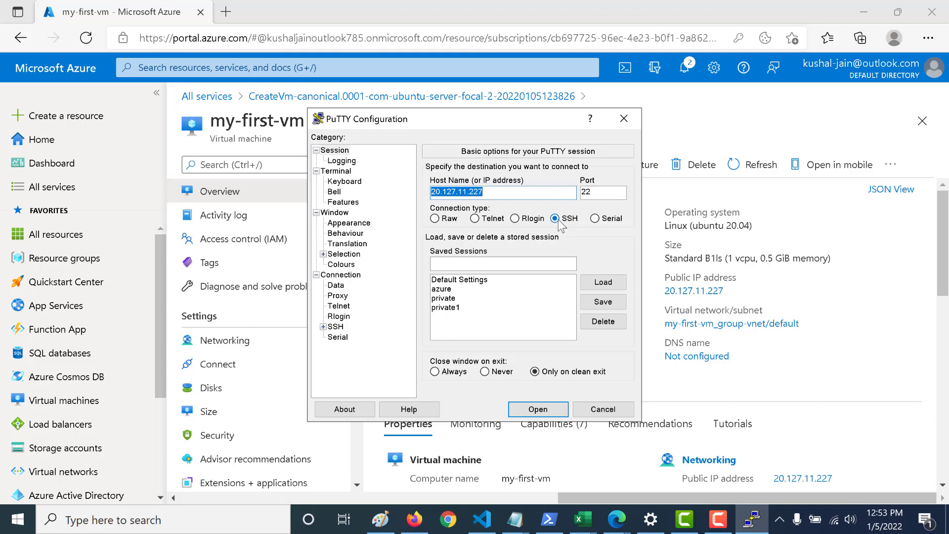
click(524, 410)
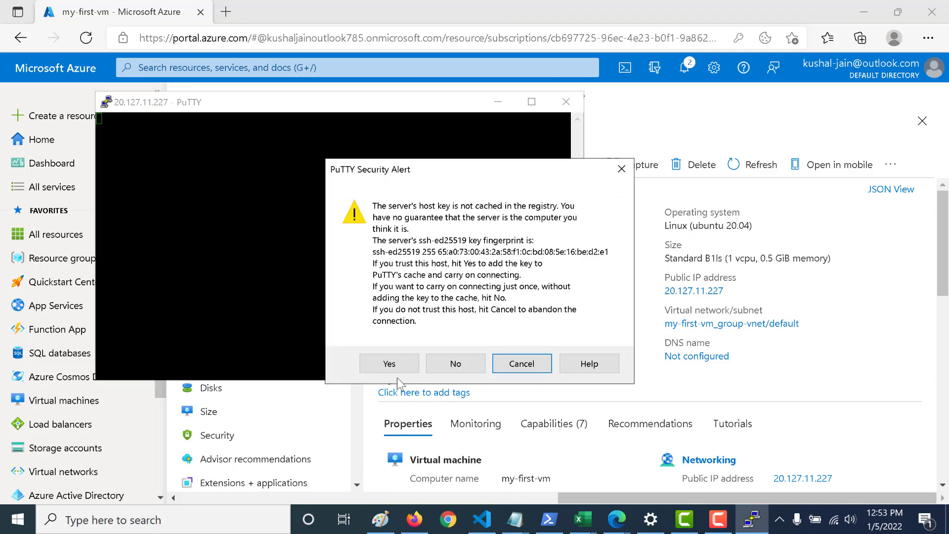
click(395, 365)
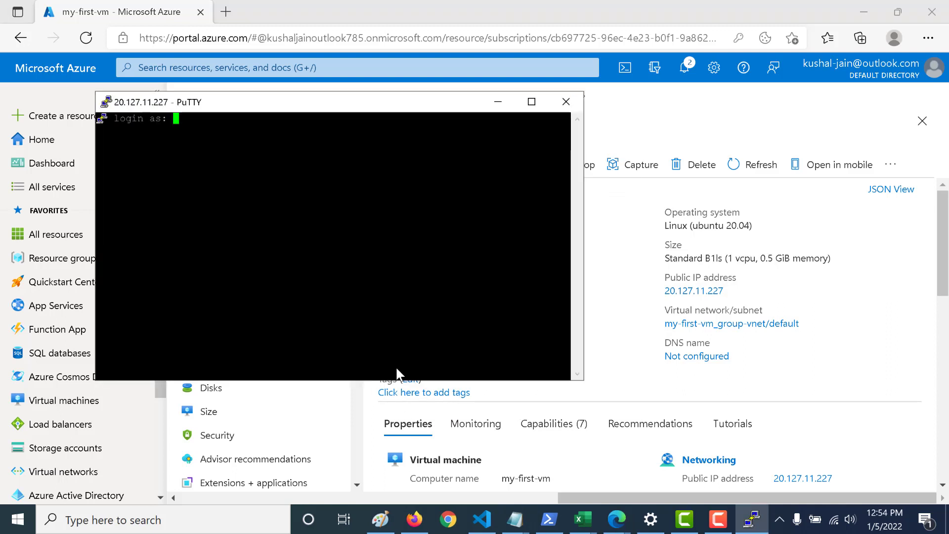
Step: Log in to the virtual machine's SSH session as myuser with the account password
text(my)
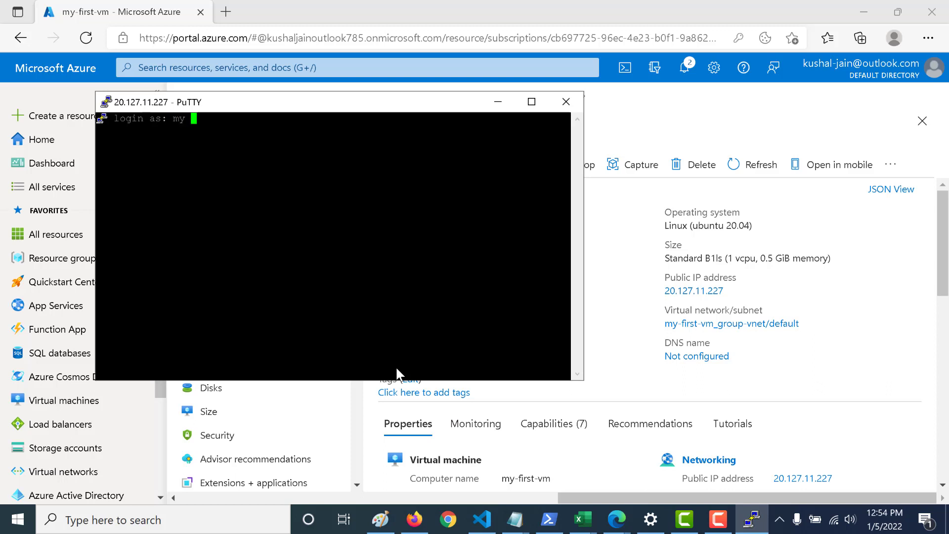
text(user)
key(Return)
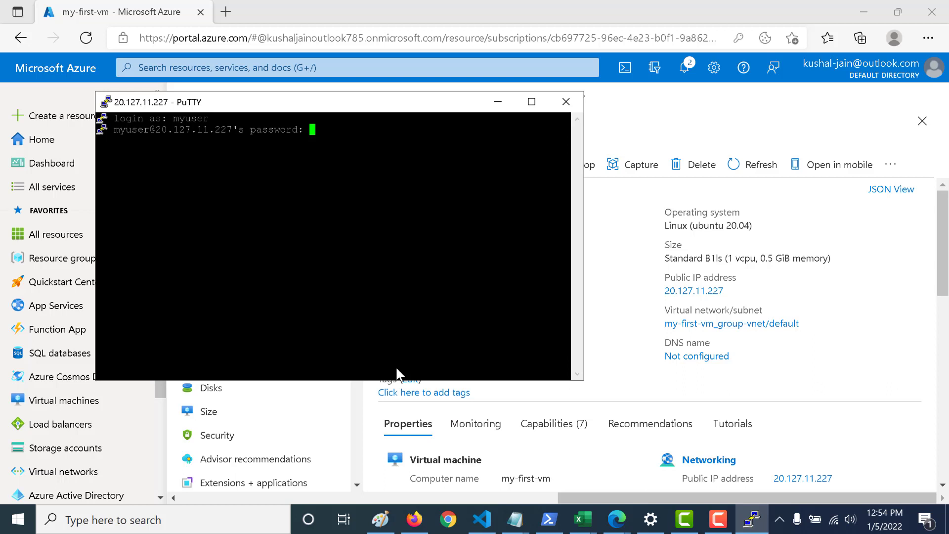
key(Return)
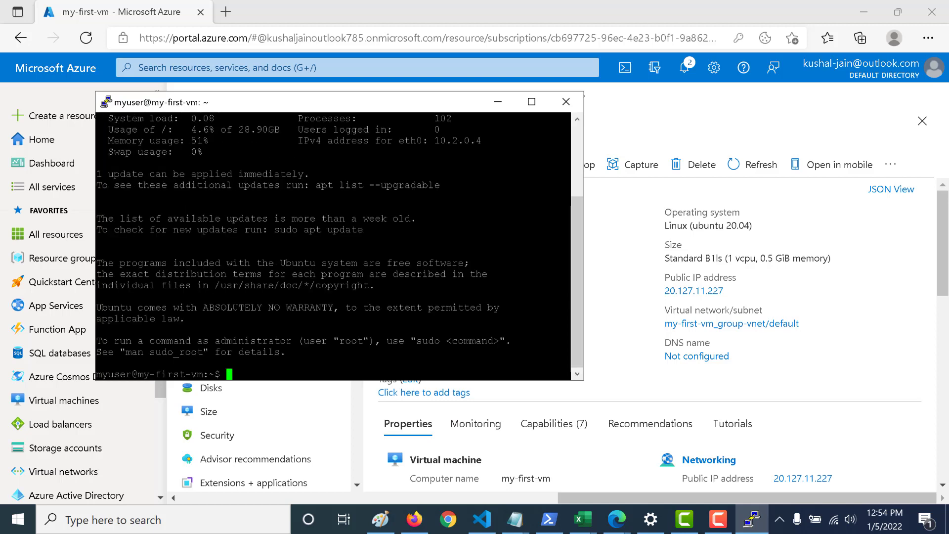
key(Return)
key(Return)
key(Return)
key(Return)
key(Return)
key(Return)
key(Return)
key(Return)
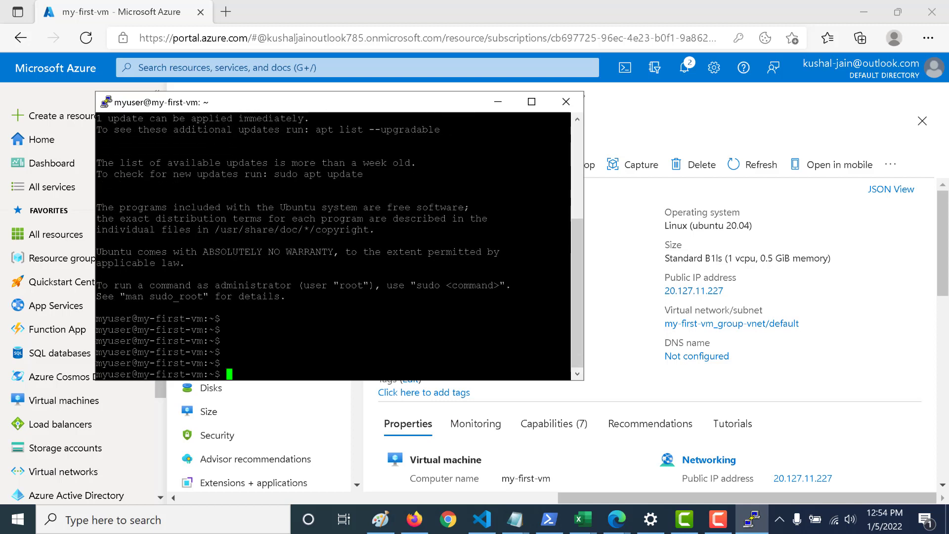